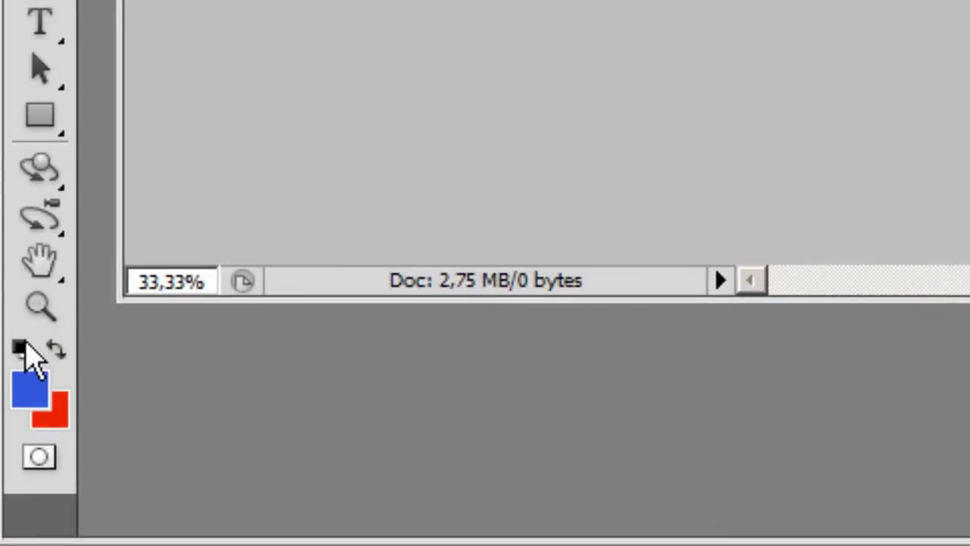
Reset default black/white colours and drag a left-to-right gradient, checking the 0–255 readings in Info
left_click(22, 347)
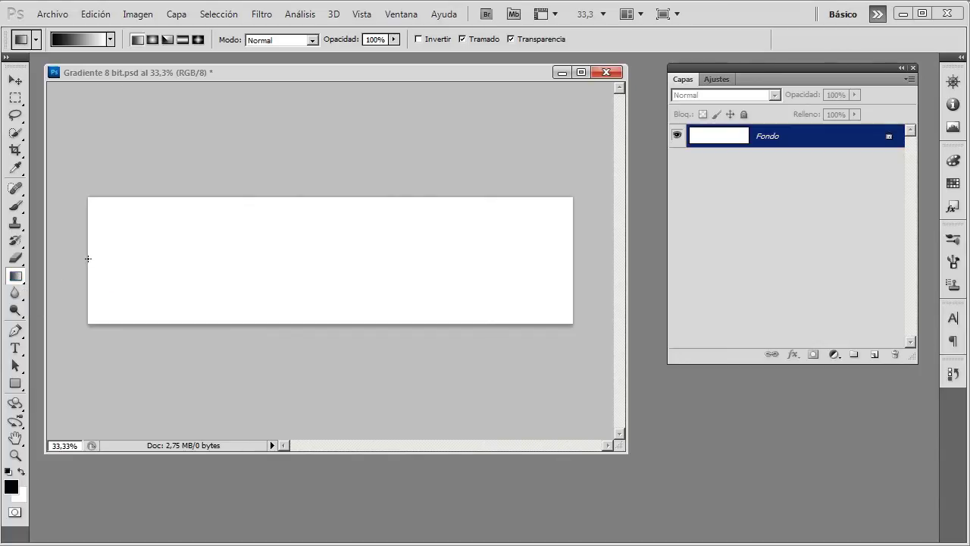
left_click_drag(90, 258, 567, 266)
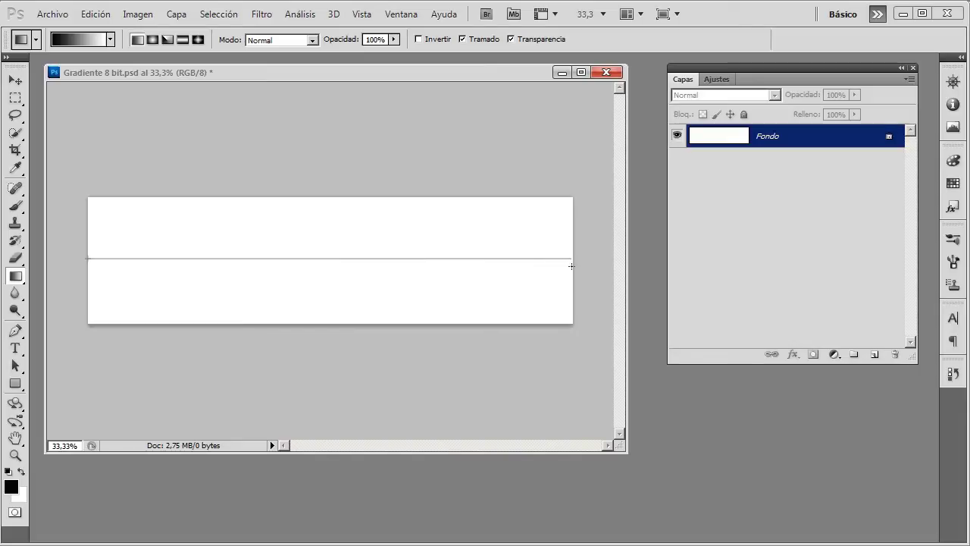
left_click_drag(571, 265, 572, 265)
key("F8")
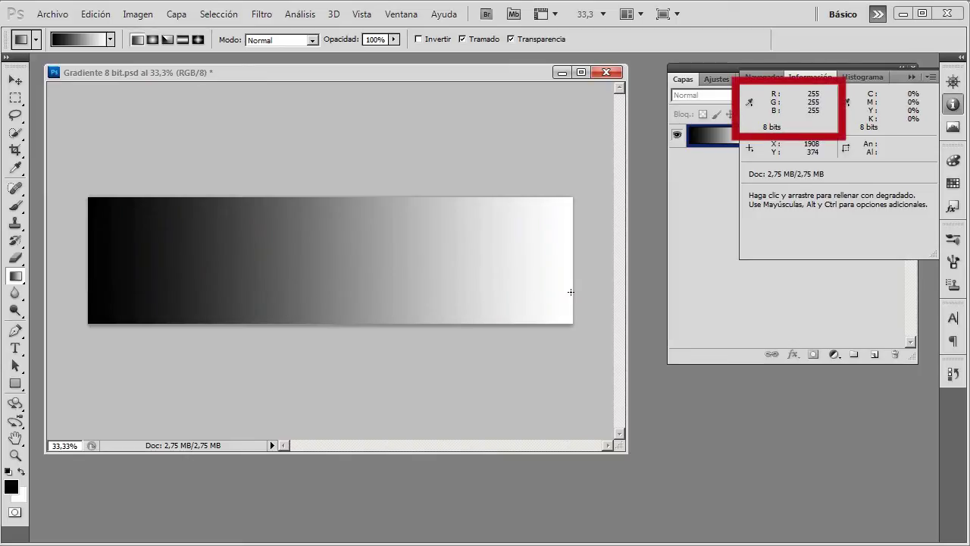
key("F8")
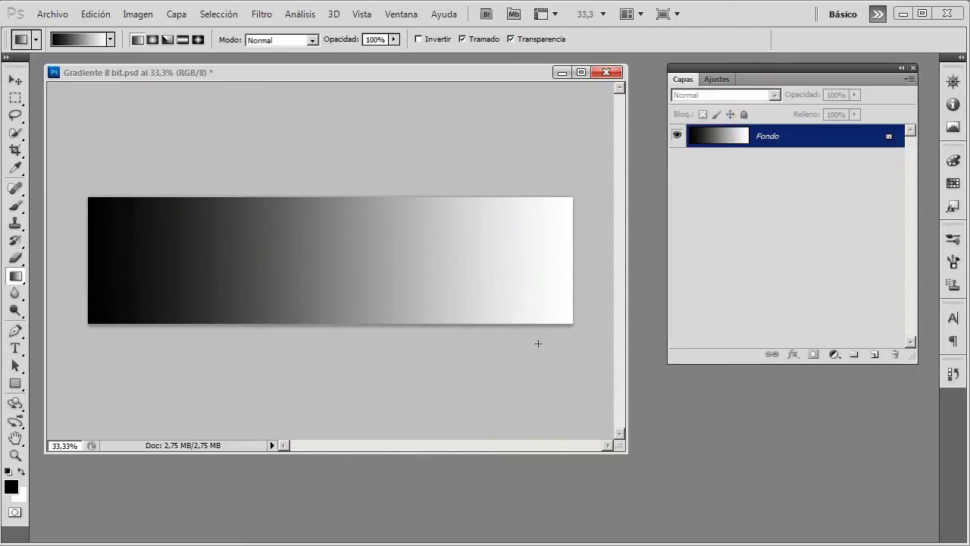
Add a Niveles (Levels) adjustment layer over the gradient at default settings
left_click(832, 355)
left_click(852, 428)
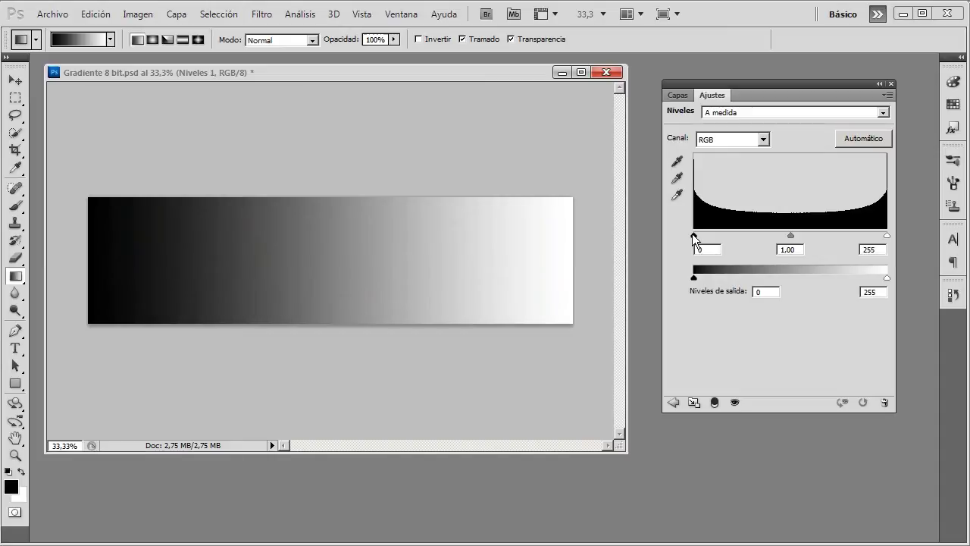
Move the Levels black input slider to 69 and bring up the Info readout
left_click_drag(692, 234, 746, 231)
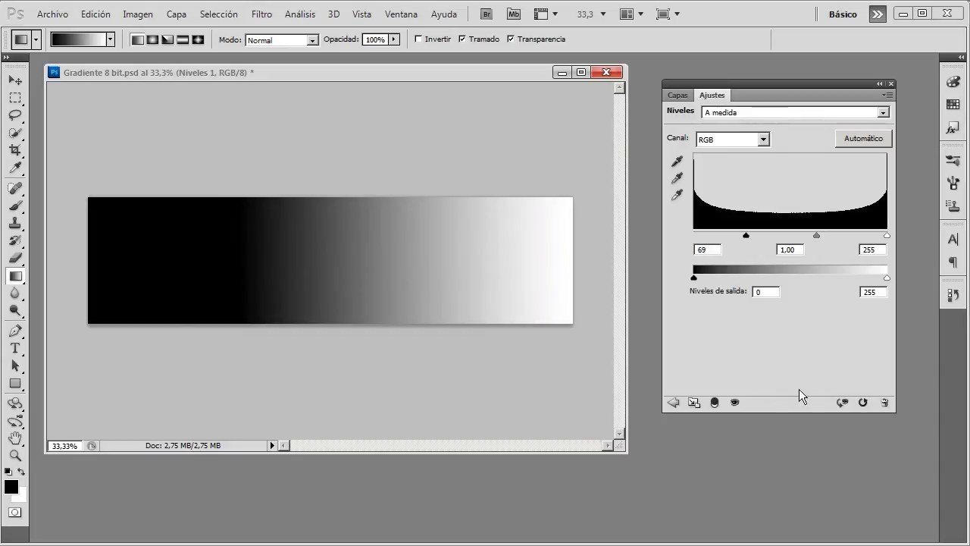
key("F8")
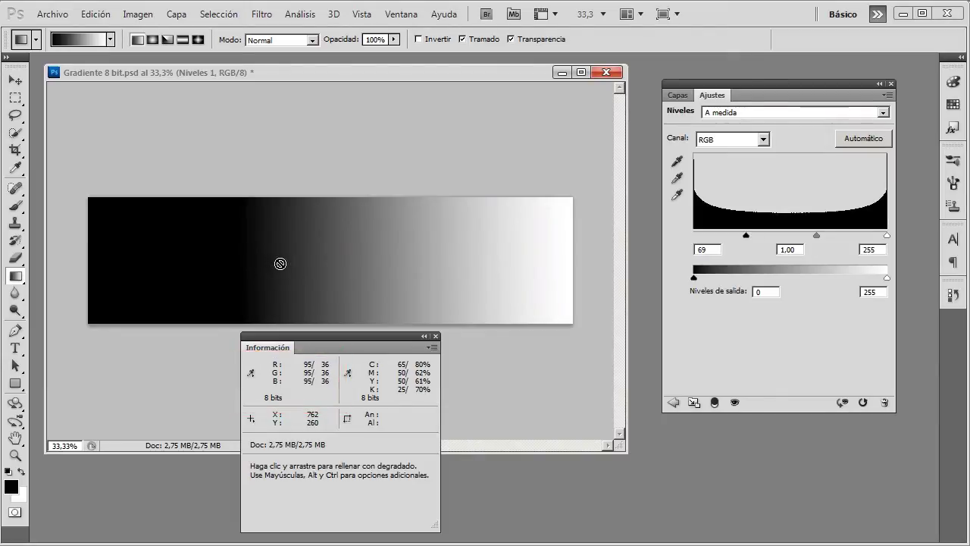
Reset the black input to 0, try the white input at 168, then return it to 255
left_click_drag(747, 236, 680, 233)
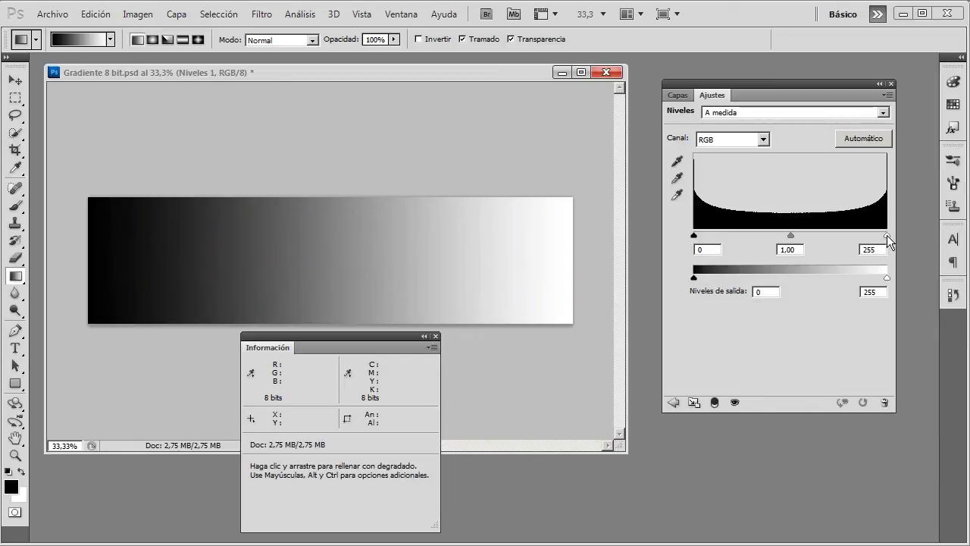
left_click_drag(886, 235, 820, 235)
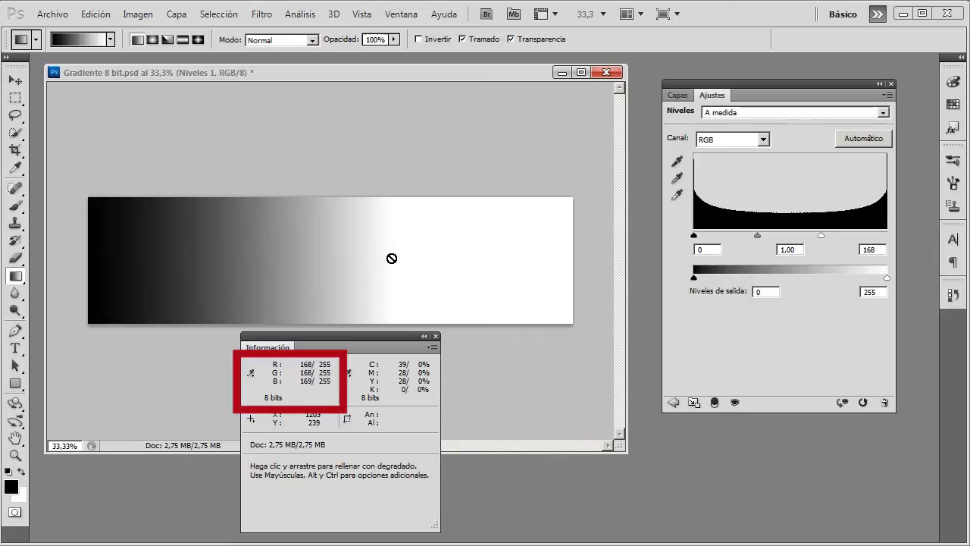
left_click_drag(821, 237, 911, 244)
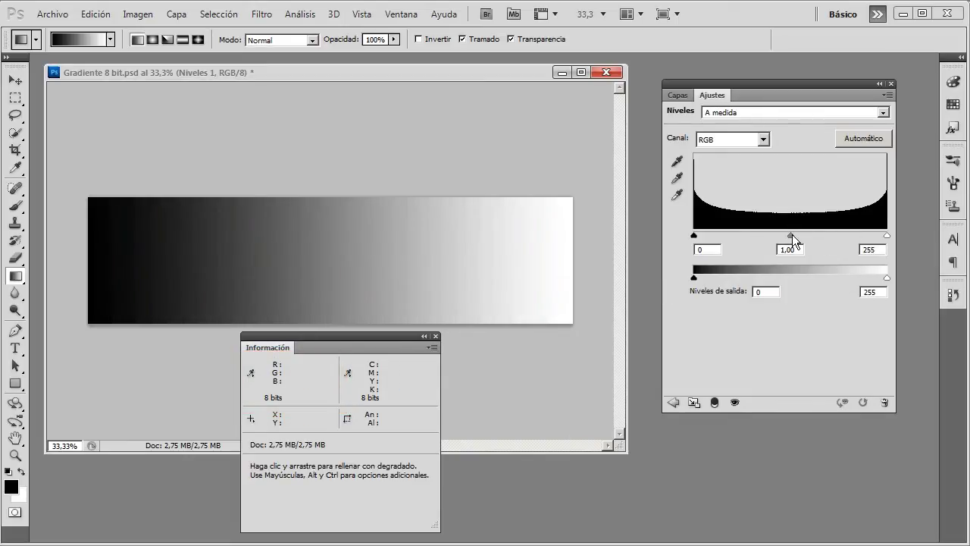
Test the midtone slider, then lift the Levels black output to 110
mouse_move(789, 234)
left_mouse_down()
mouse_move(768, 237)
mouse_move(823, 233)
mouse_move(770, 241)
mouse_move(789, 244)
left_mouse_up()
left_click_drag(693, 277, 777, 282)
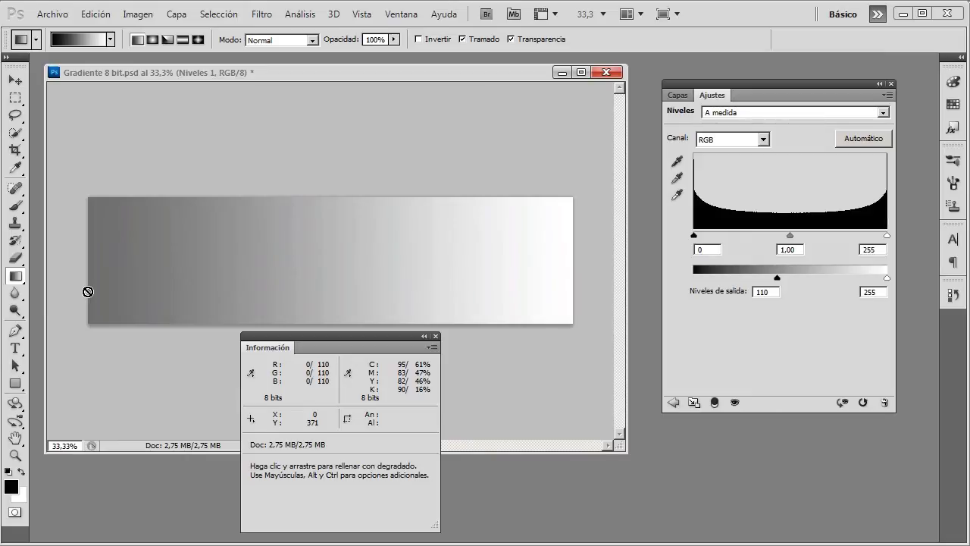
Reset the black output to 0, undo a white-output test, then try black input 75 and a lower white input
left_click_drag(776, 279, 678, 284)
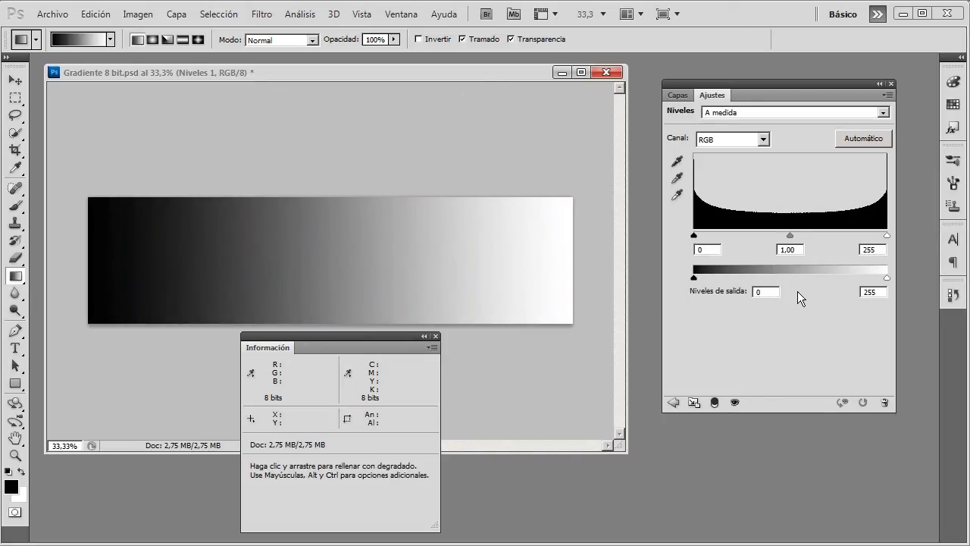
left_click_drag(885, 276, 801, 282)
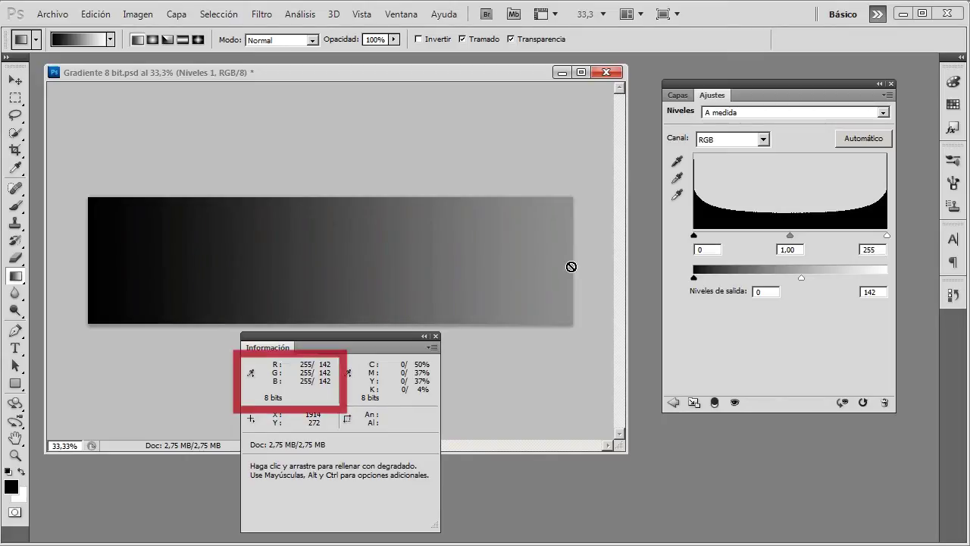
key("ctrl+z")
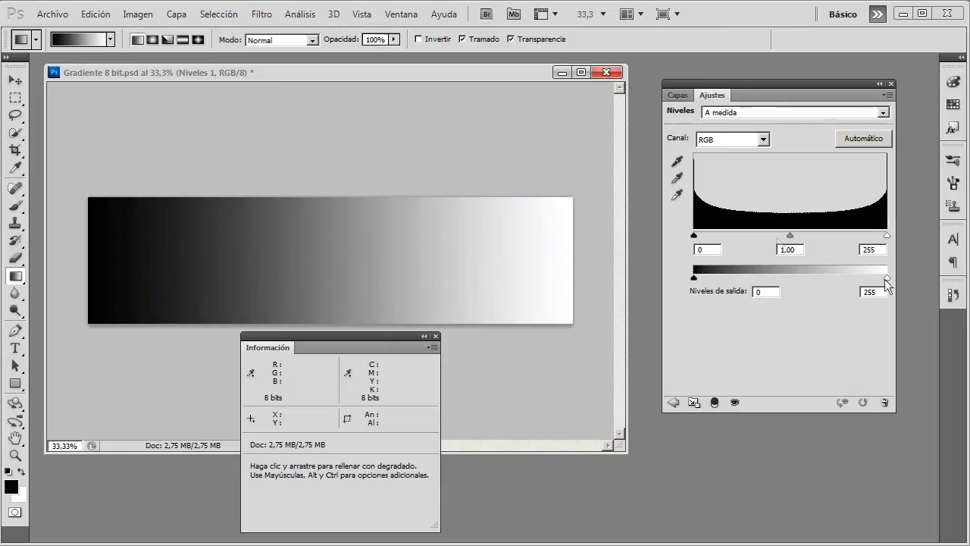
left_click_drag(694, 235, 750, 235)
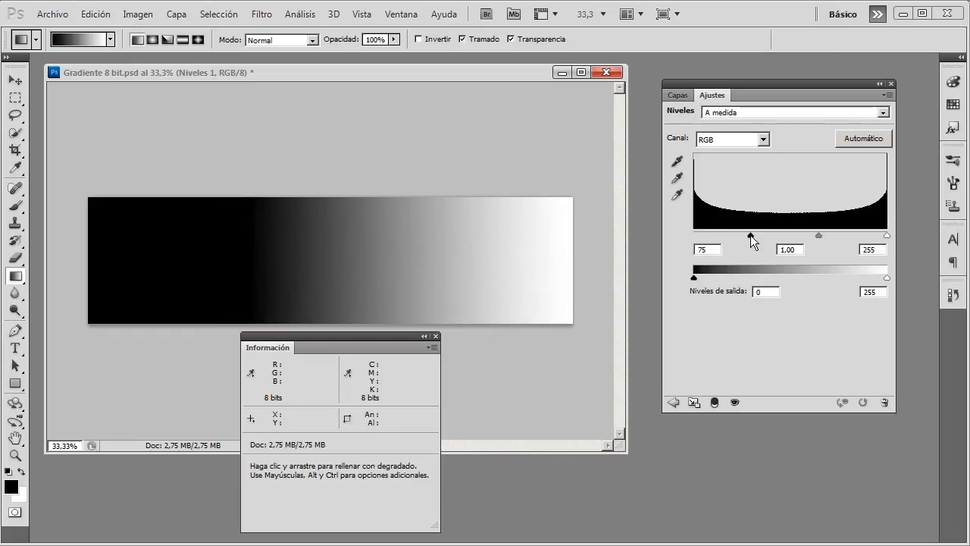
left_click_drag(886, 236, 844, 237)
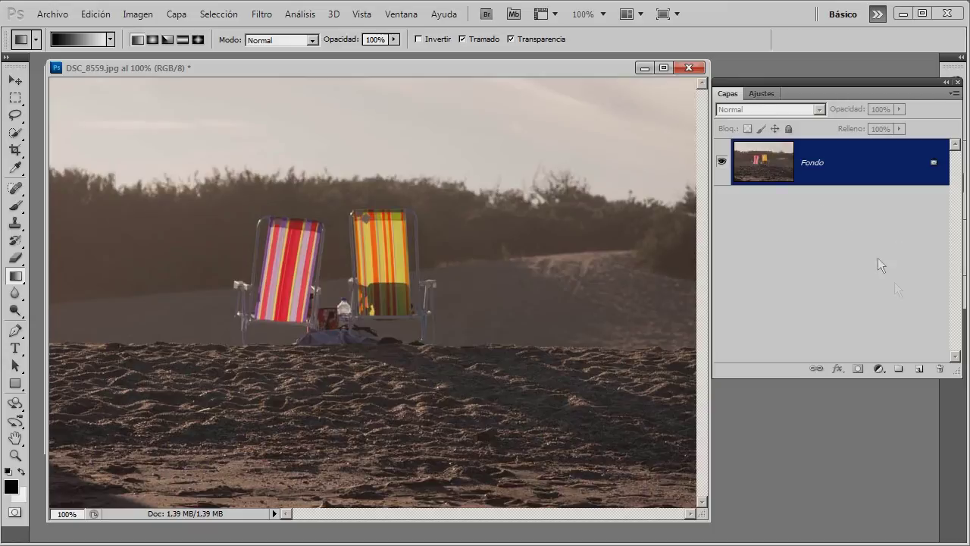
Add a Levels adjustment layer to the beach photo and start raising its black input
left_click(881, 367)
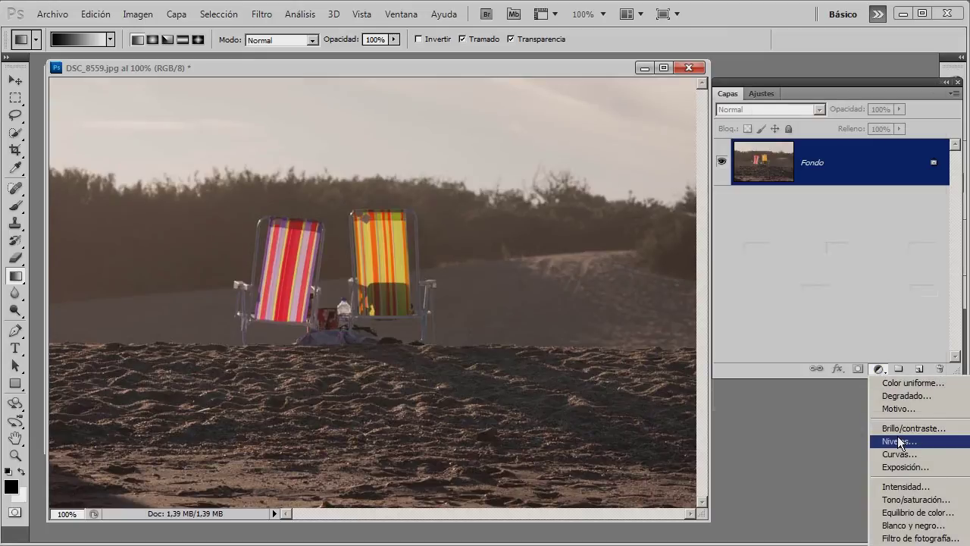
left_click(835, 439)
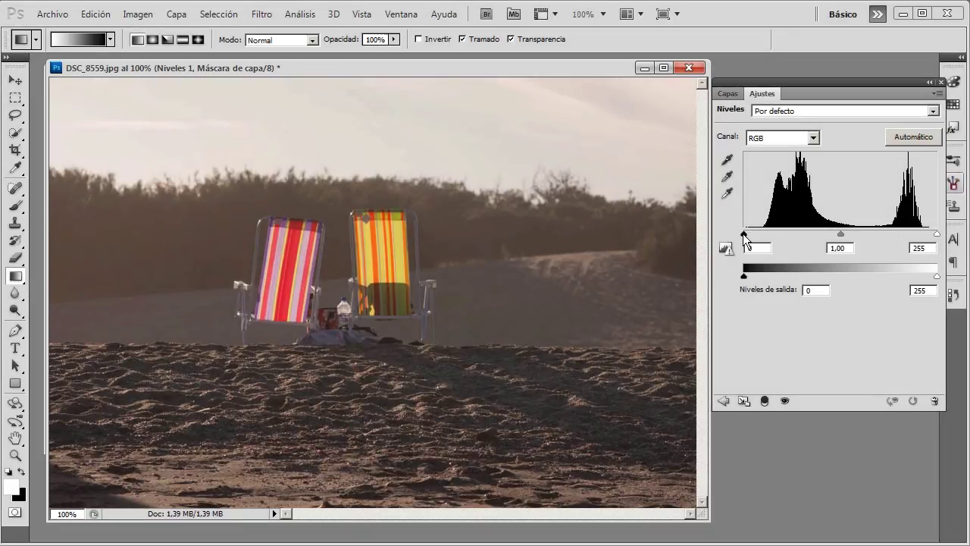
left_click_drag(743, 234, 760, 234)
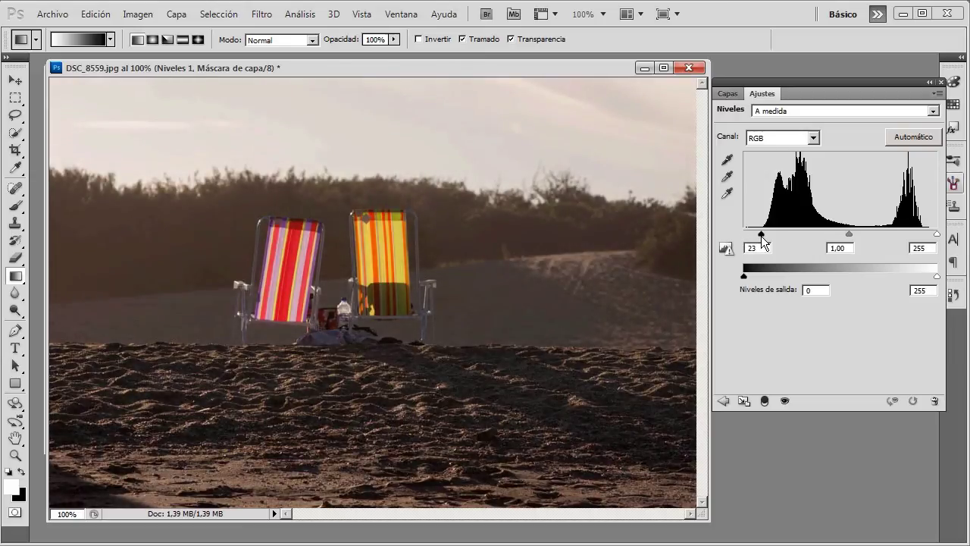
left_click_drag(760, 236, 762, 236)
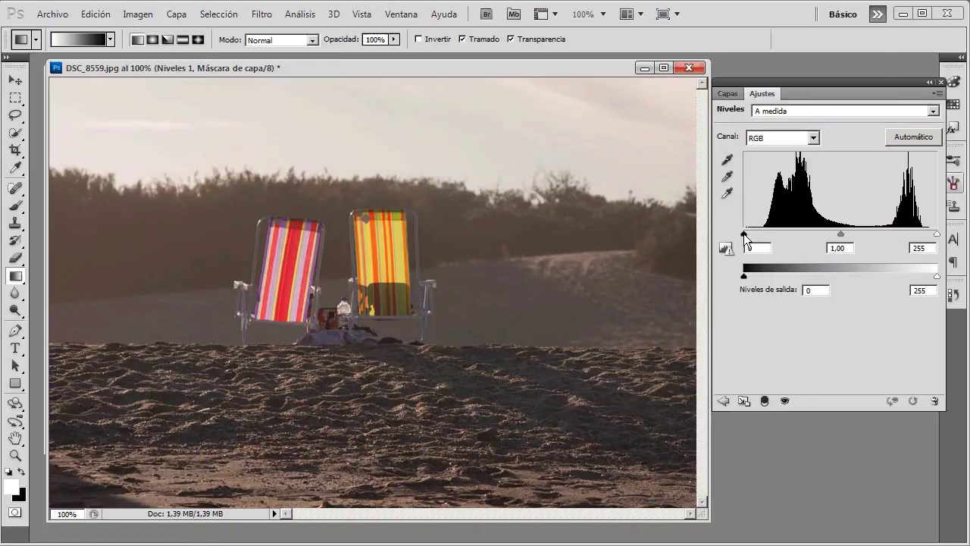
Set the black input to 25 while previewing shadow clipping, and the white input to 244
left_click(744, 235, "alt")
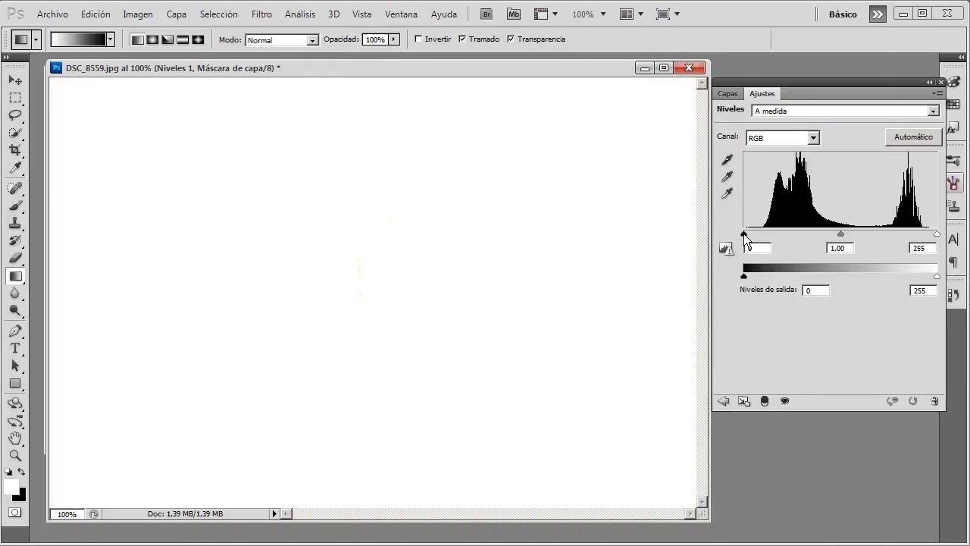
left_click_drag(744, 237, 766, 231)
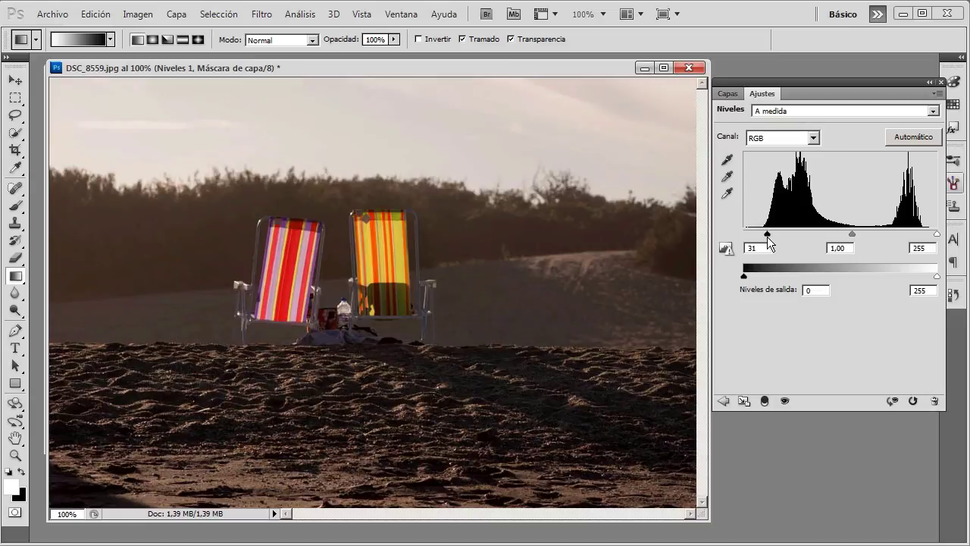
left_click_drag(767, 233, 763, 232)
mouse_move(937, 236)
left_mouse_down()
mouse_move(875, 242)
mouse_move(930, 239)
left_mouse_up()
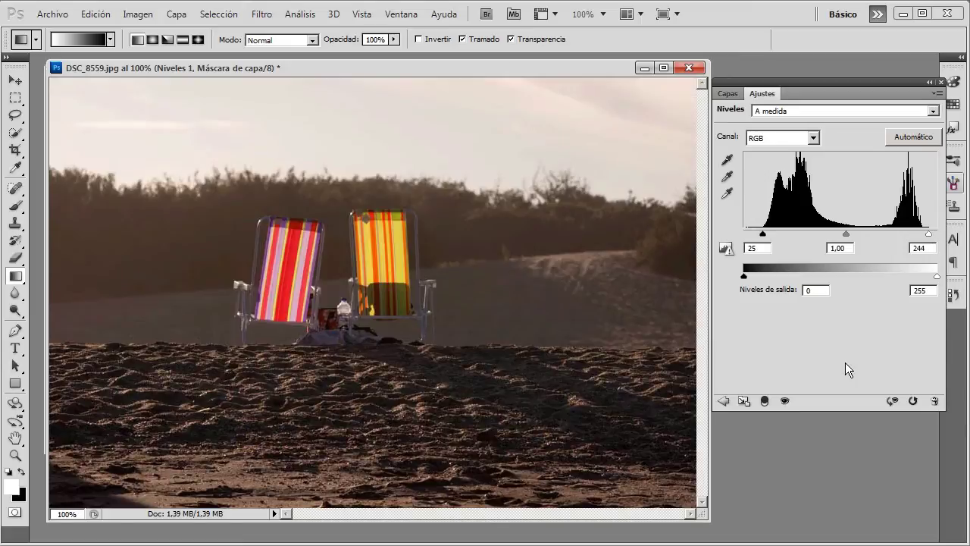
Toggle Niveles 1 off and on to compare, then duplicate Fondo as Fondo copia
left_click(727, 93)
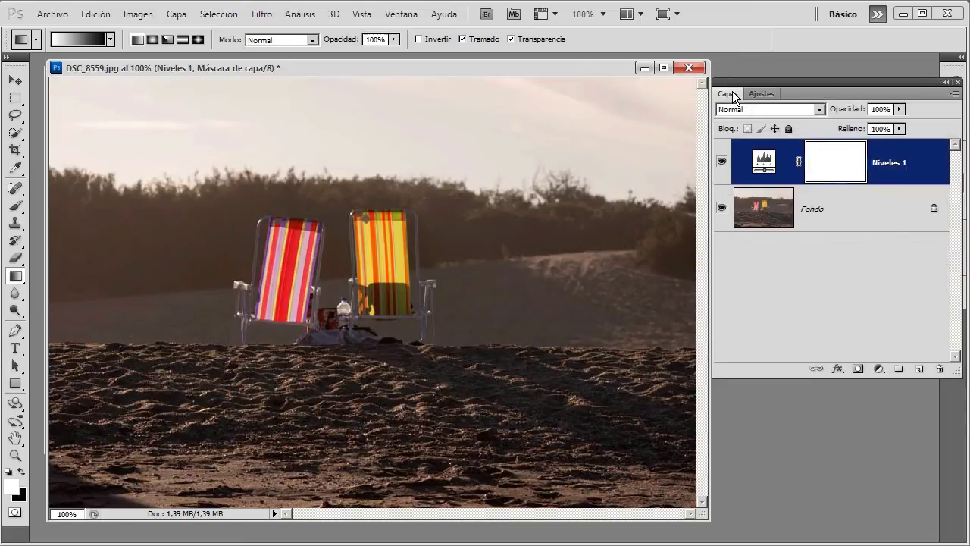
left_click(721, 162)
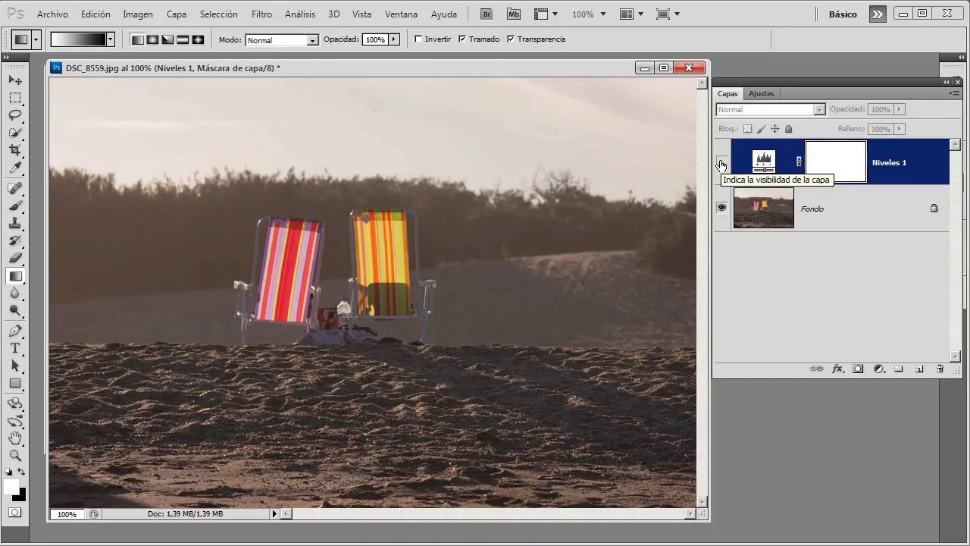
left_click(720, 163)
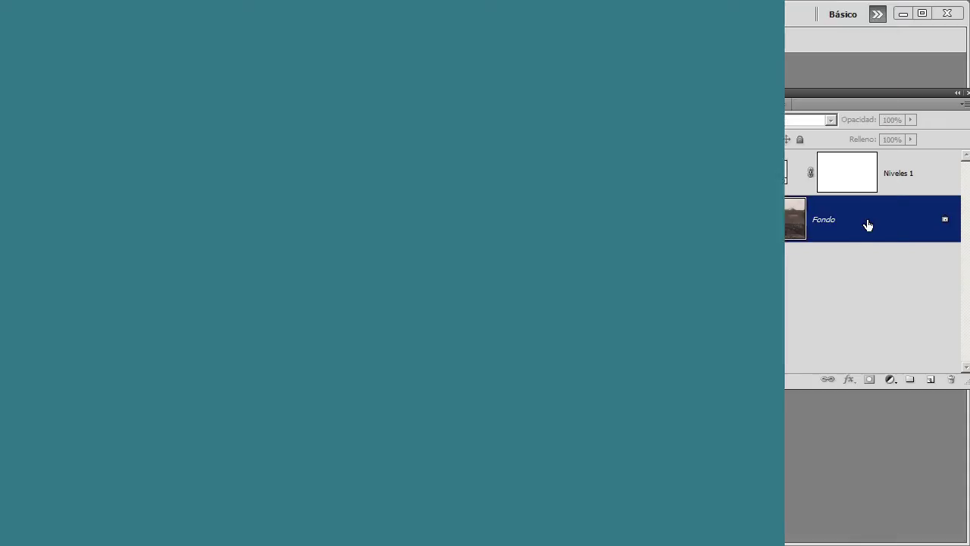
key("ctrl+j")
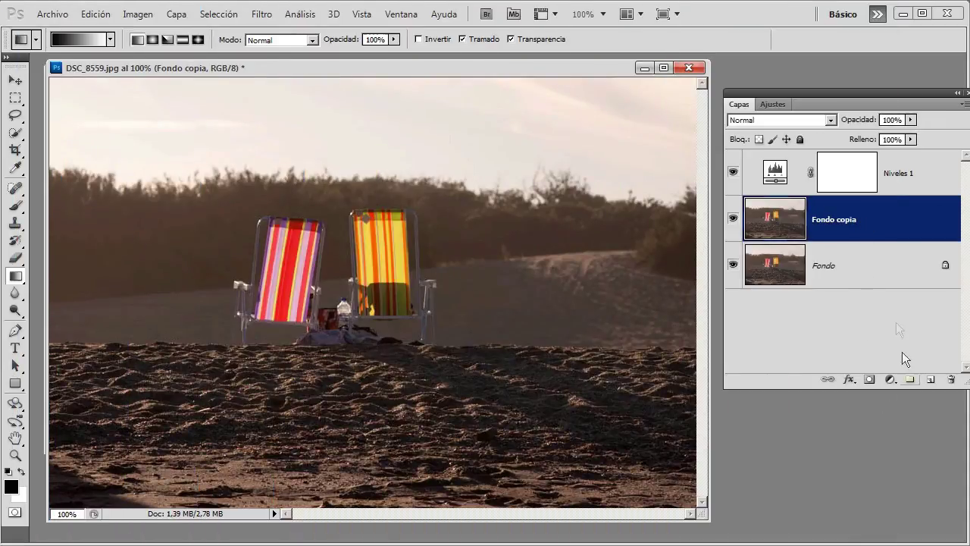
Create a layer named blanco below Fondo copia, fill it with white, and reselect Fondo copia
key("ctrl+shift+n")
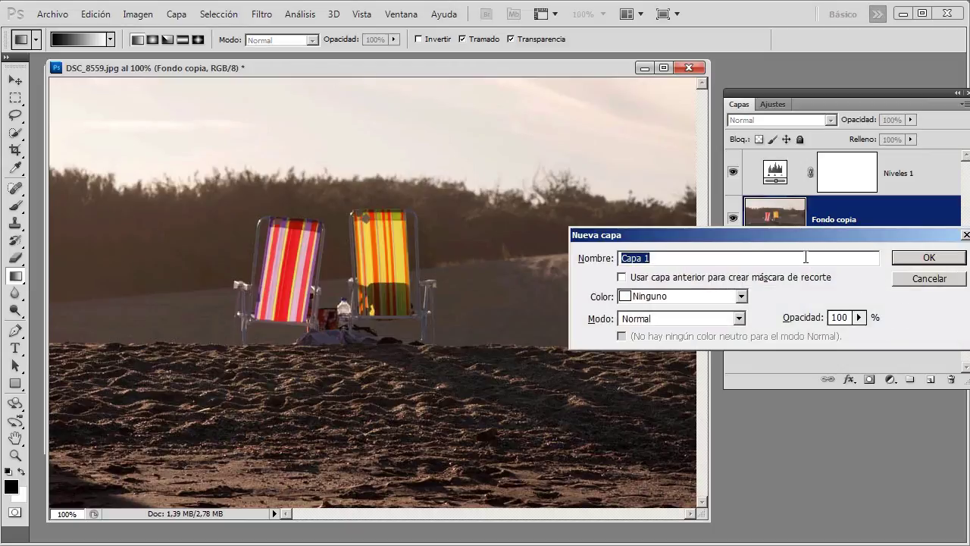
type("blanco")
left_click(905, 259)
left_click_drag(898, 229, 818, 274)
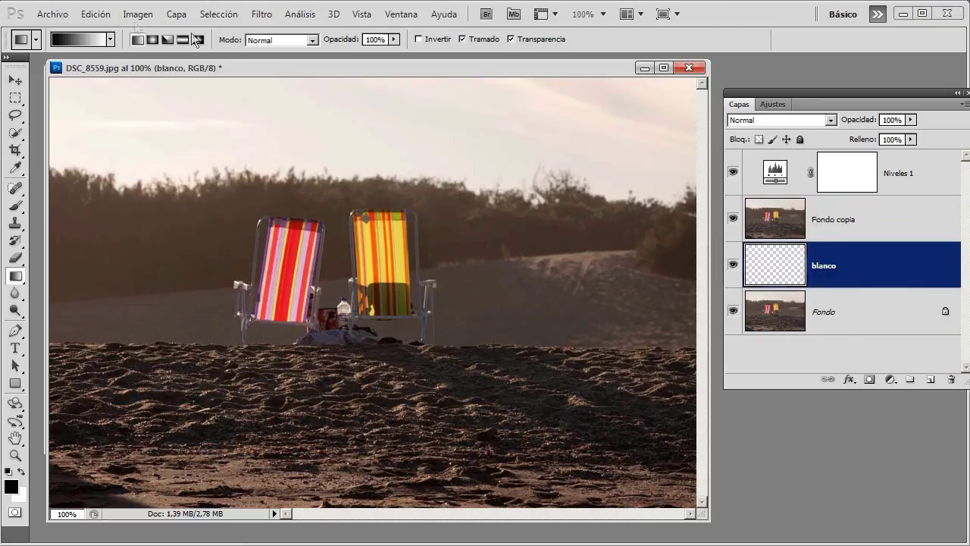
left_click(95, 13)
left_click(113, 211)
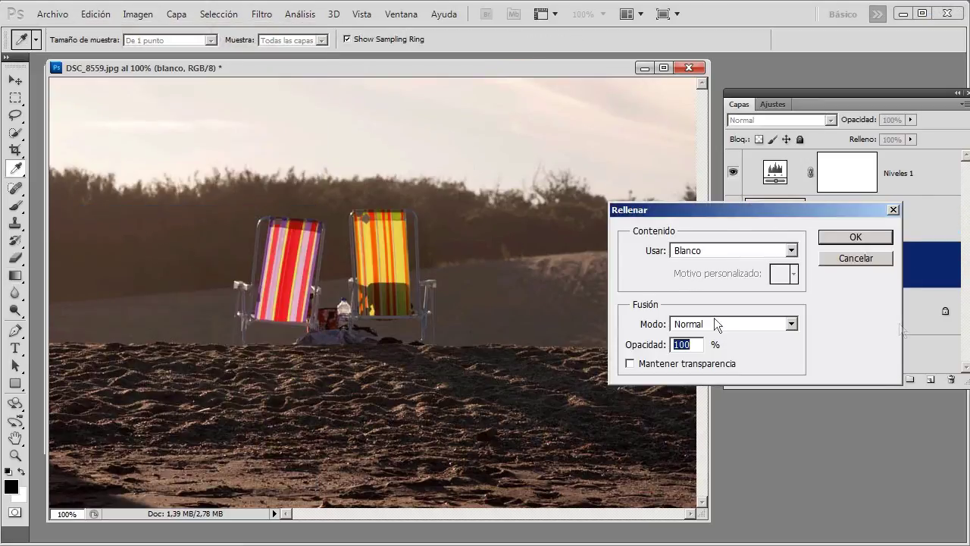
left_click(875, 237)
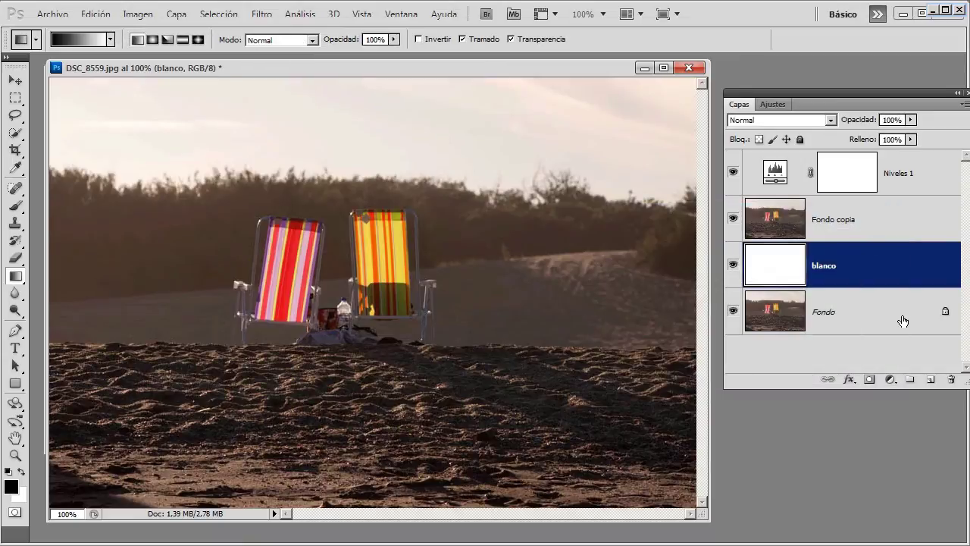
left_click(875, 235)
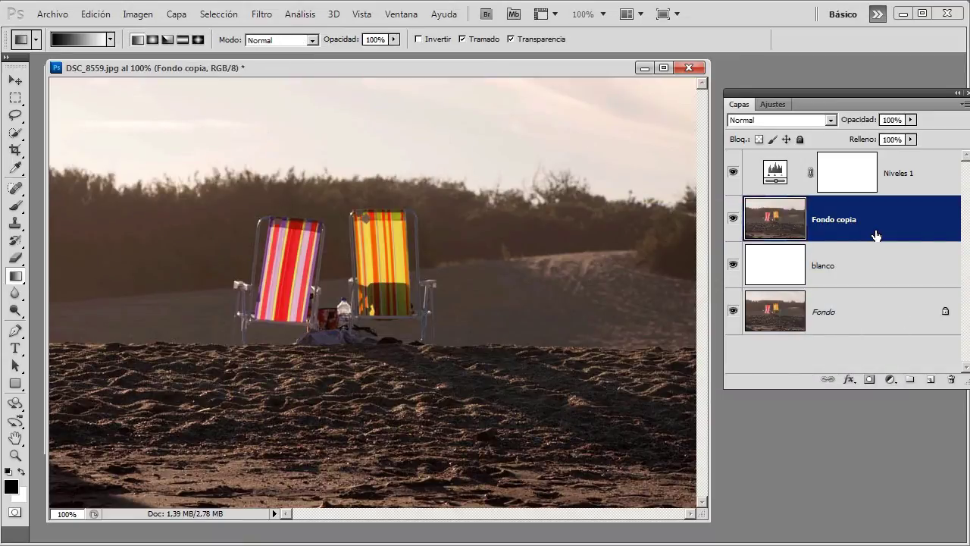
Free-transform Fondo copia down to about 95%, then clip Niveles 1 to it
left_click(878, 281)
left_click(881, 236)
key("ctrl+t")
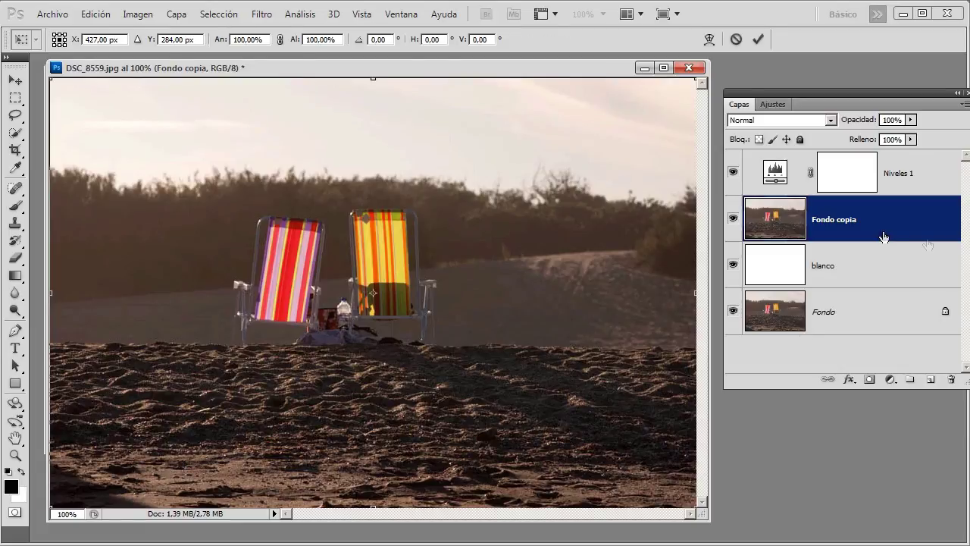
left_click_drag(692, 503, 678, 491)
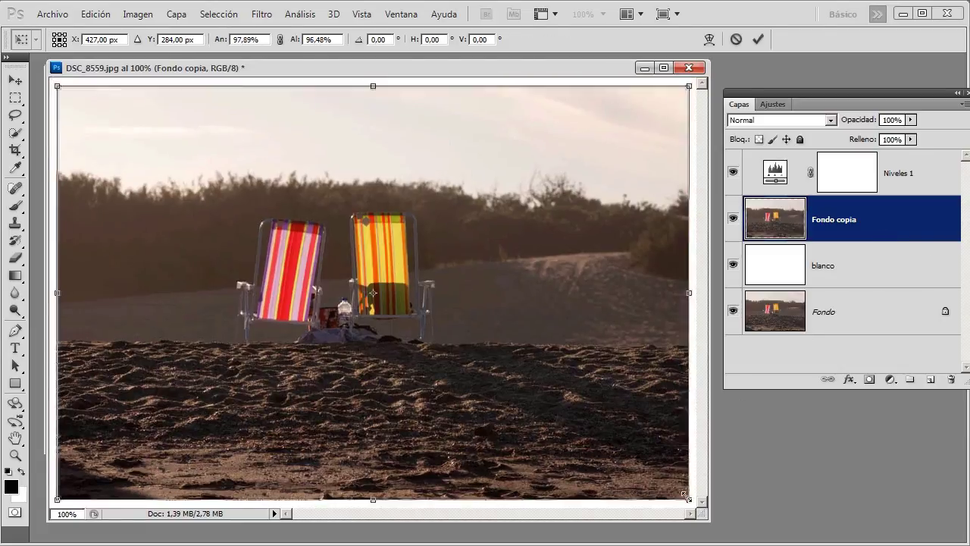
key("Return")
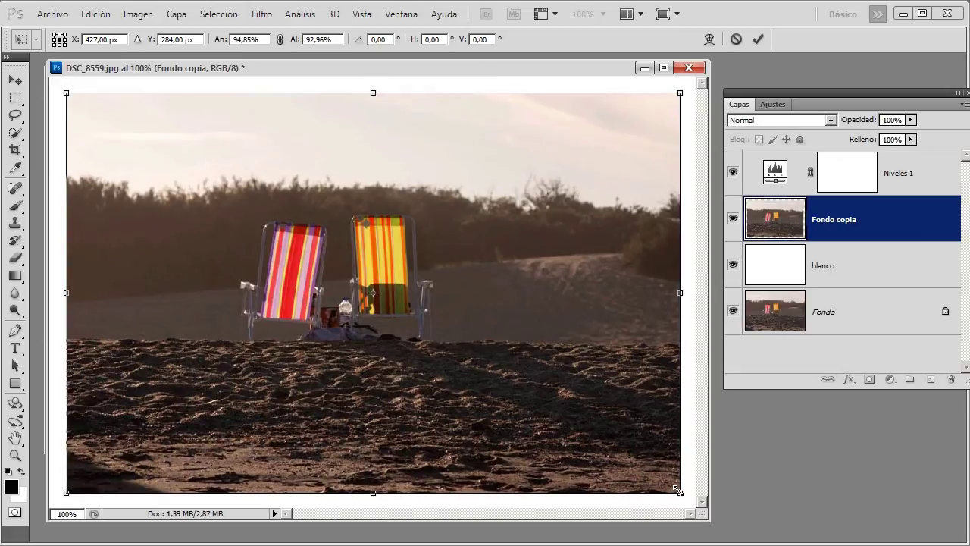
key("g")
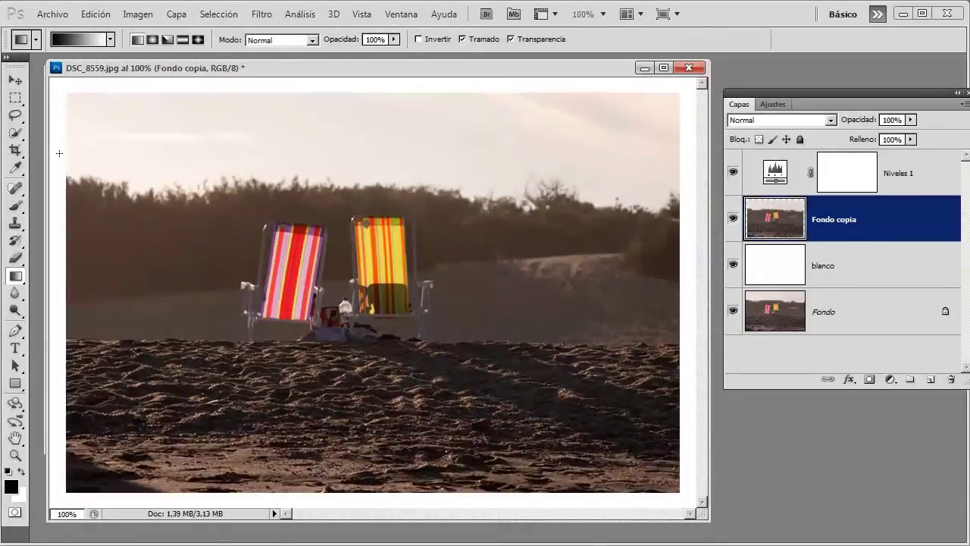
key("z")
left_click(882, 195, "alt")
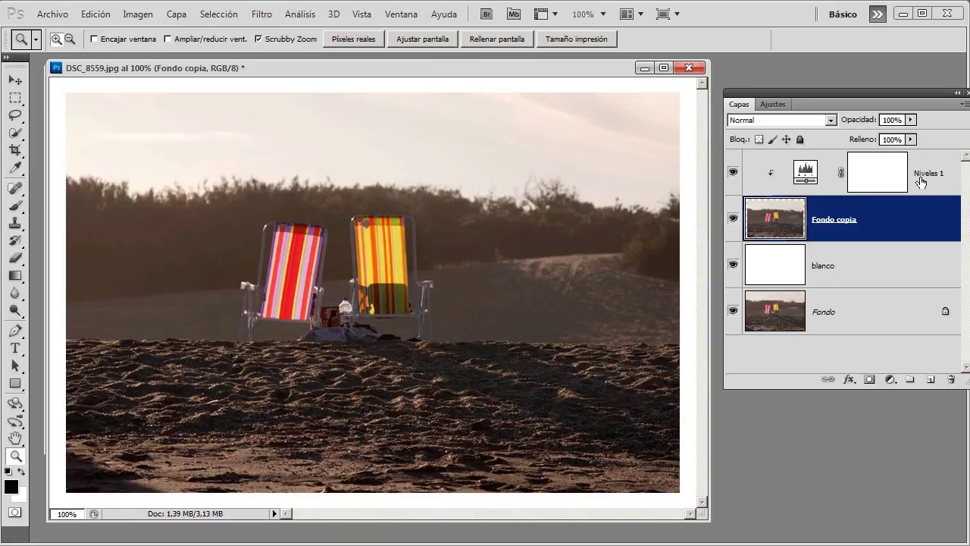
Reopen the Niveles 1 Levels settings, showing inputs 25, 1, 237 and outputs 0–255
double_click(803, 173)
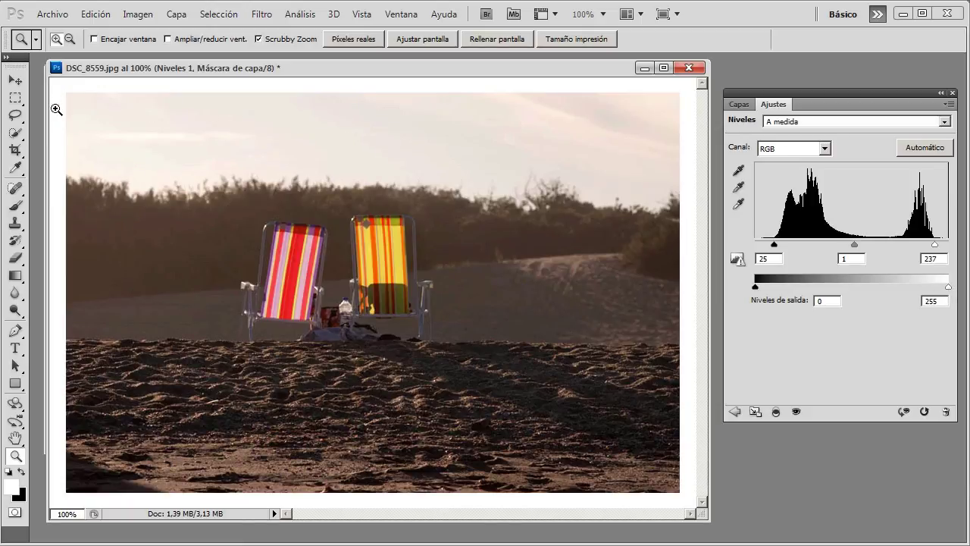
Lower the Niveles 1 white output to 230, tweak the white input, and set midtones to 1.07
left_click_drag(948, 288, 937, 288)
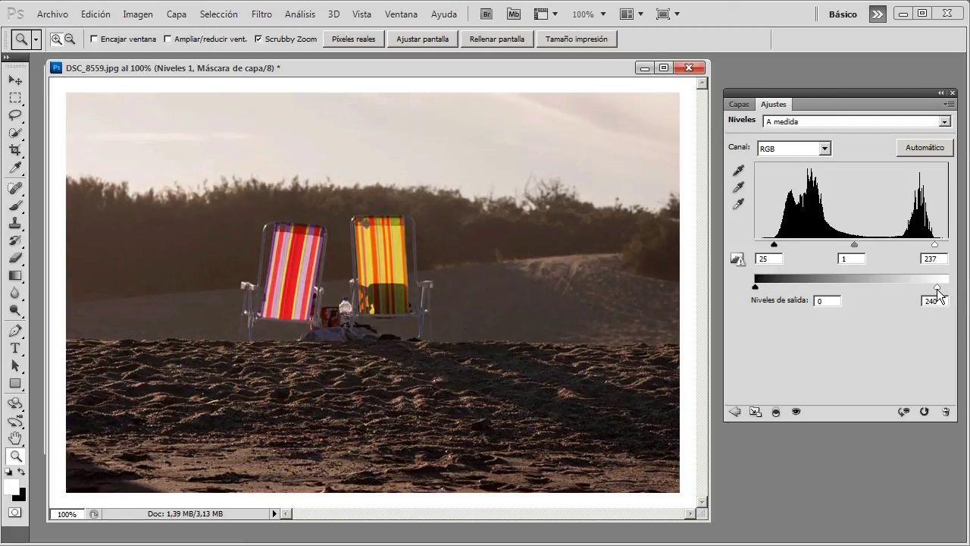
left_click_drag(937, 292, 934, 297)
left_click_drag(934, 244, 934, 243)
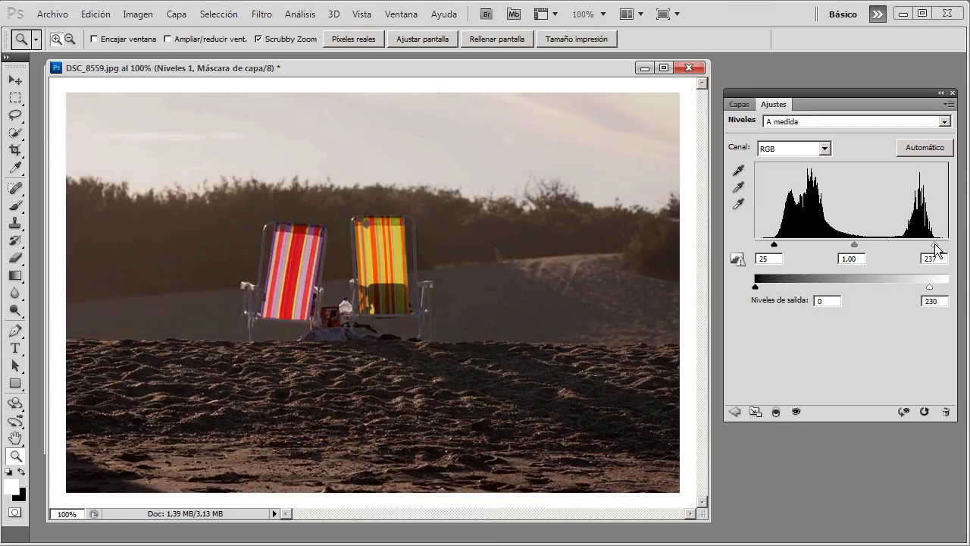
left_click_drag(854, 244, 850, 244)
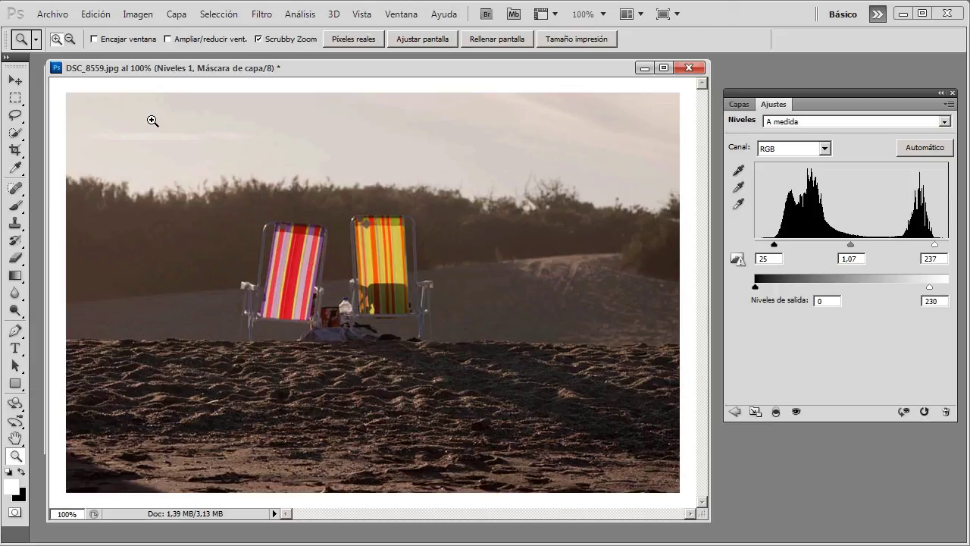
left_click(152, 121, "alt")
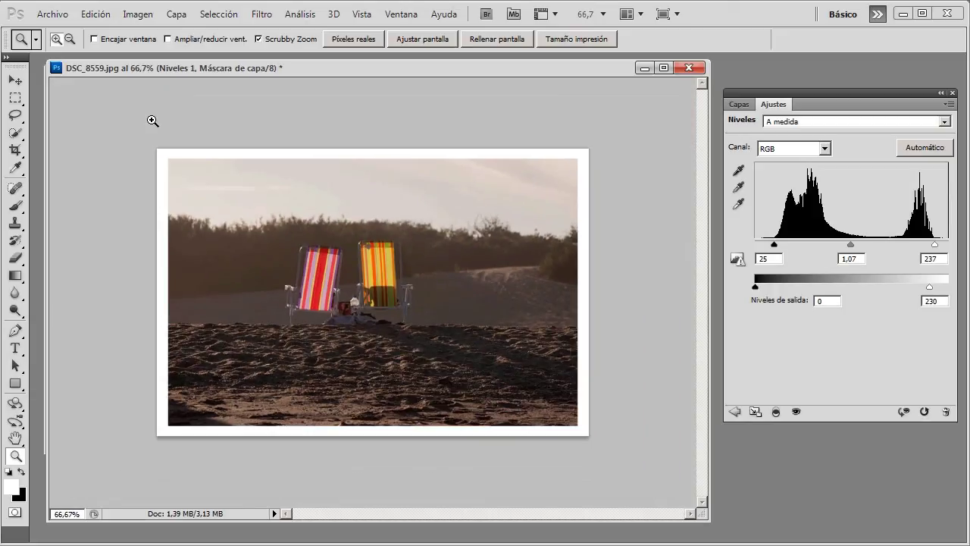